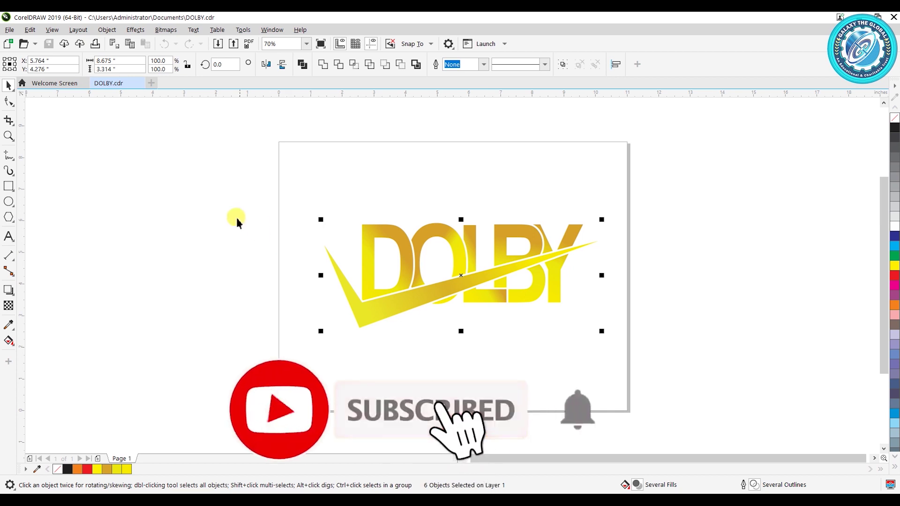
Export the DOLBY logo to the Desktop as DOLBY.png with transparency enabled
left_click(8, 30)
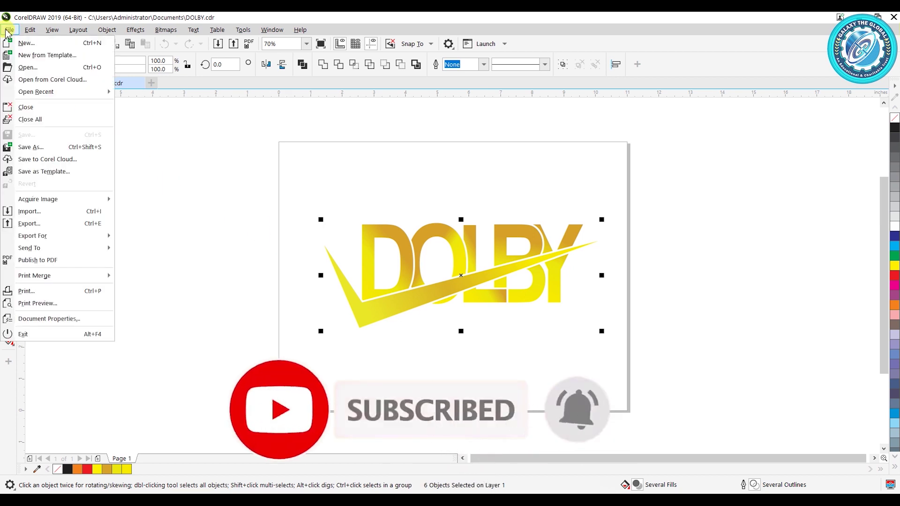
left_click(28, 224)
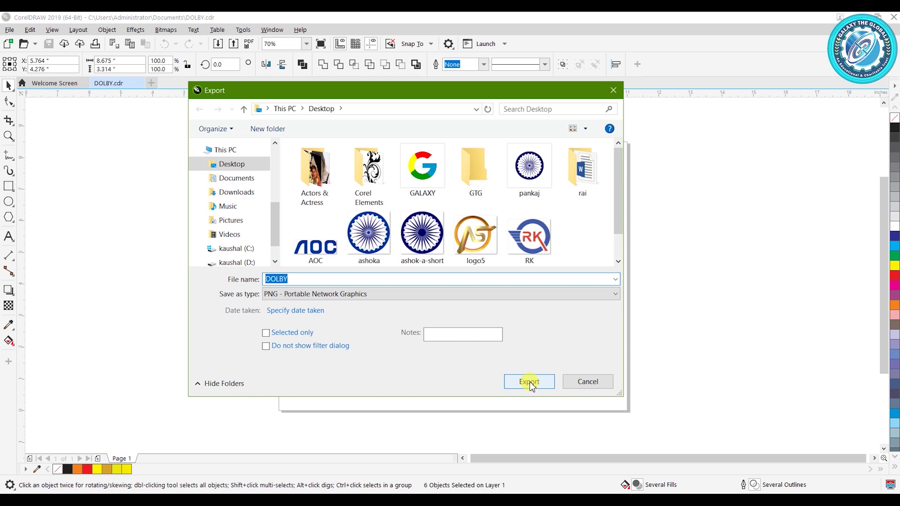
left_click(425, 295)
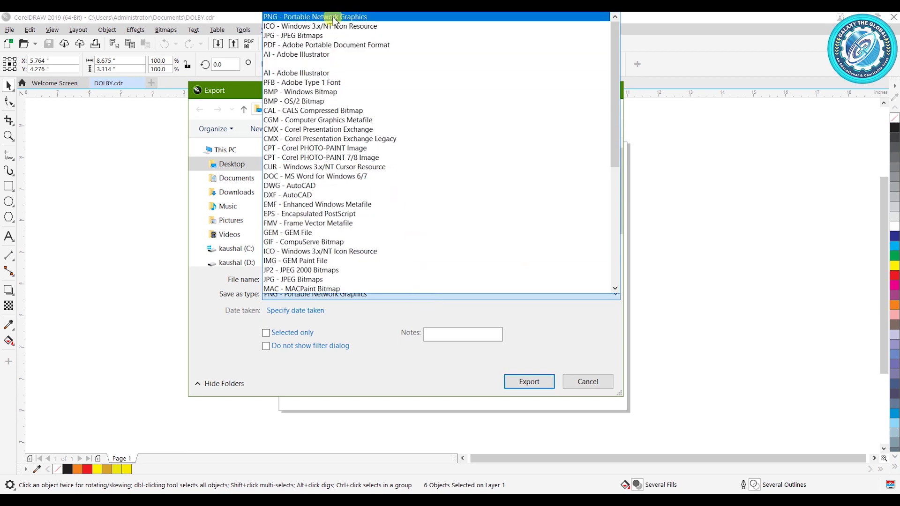
left_click(328, 17)
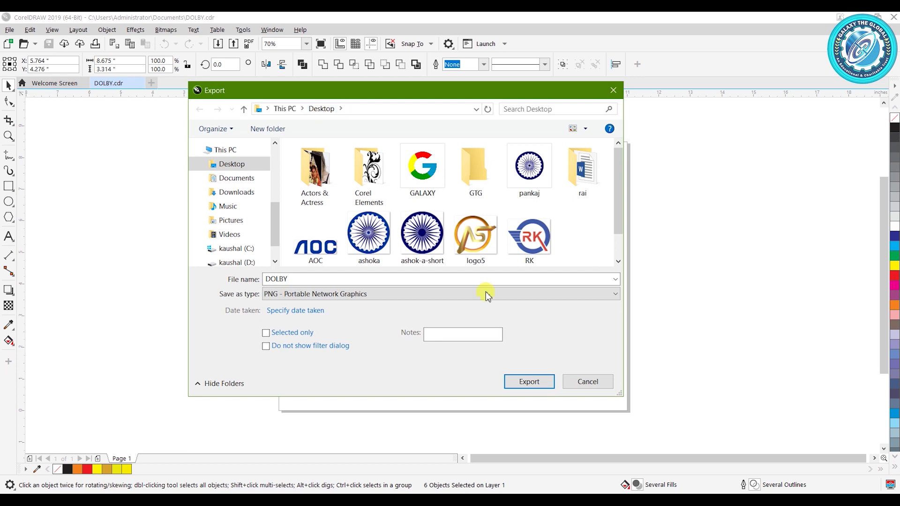
left_click(540, 383)
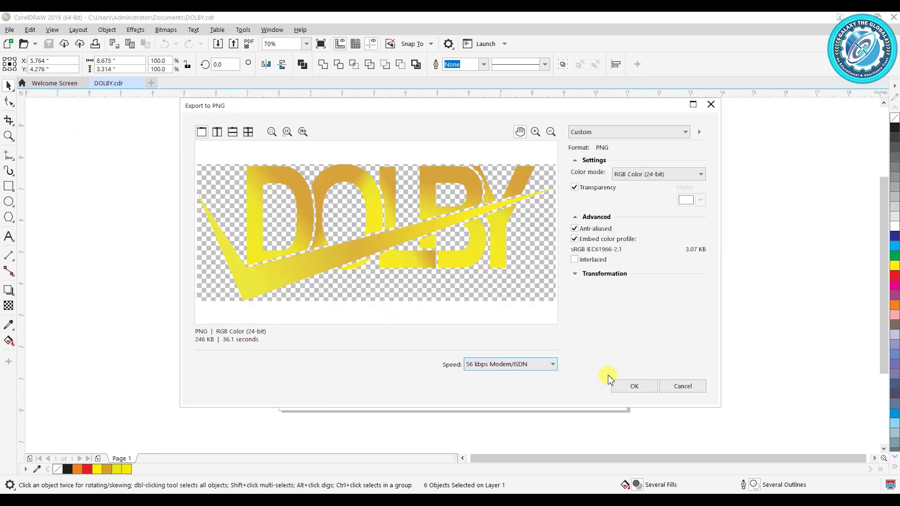
left_click(628, 385)
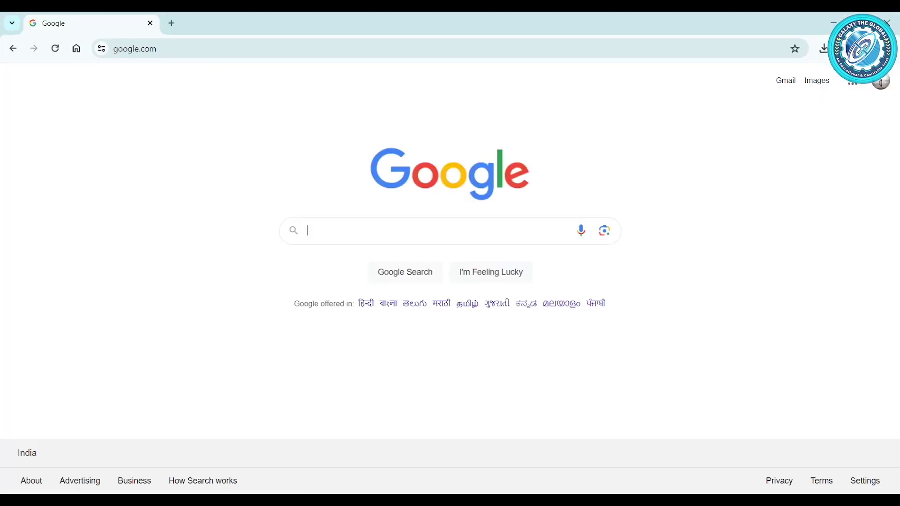
Enter the Freepik address in Chrome to load its 'mockup' search results
left_click(177, 50)
type("www.")
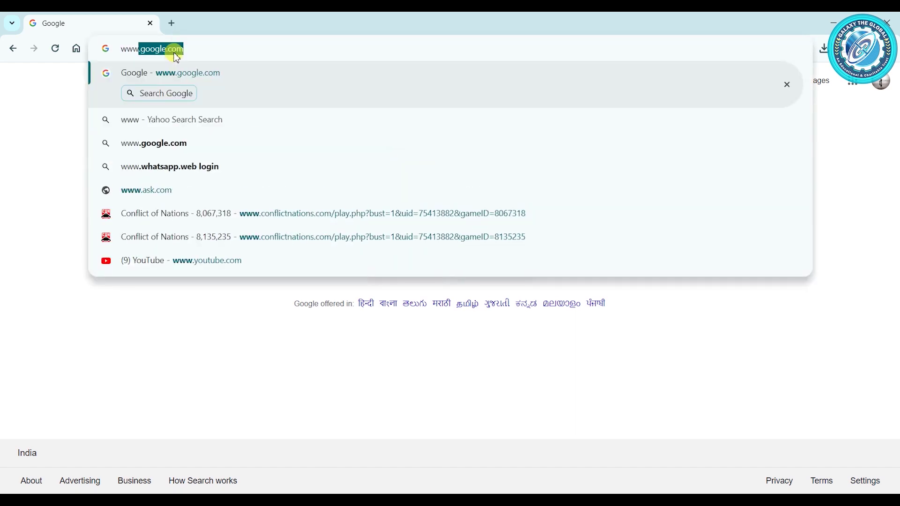
type("free")
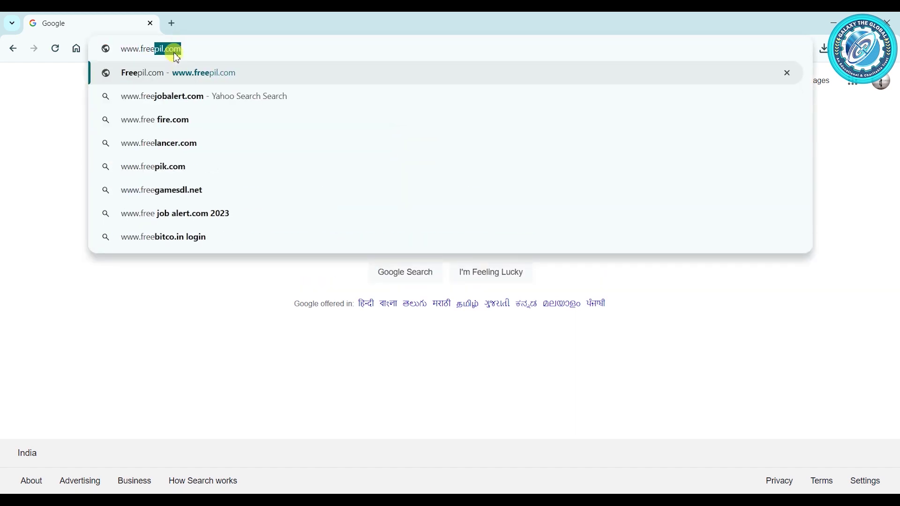
type("pik.com")
key("Return")
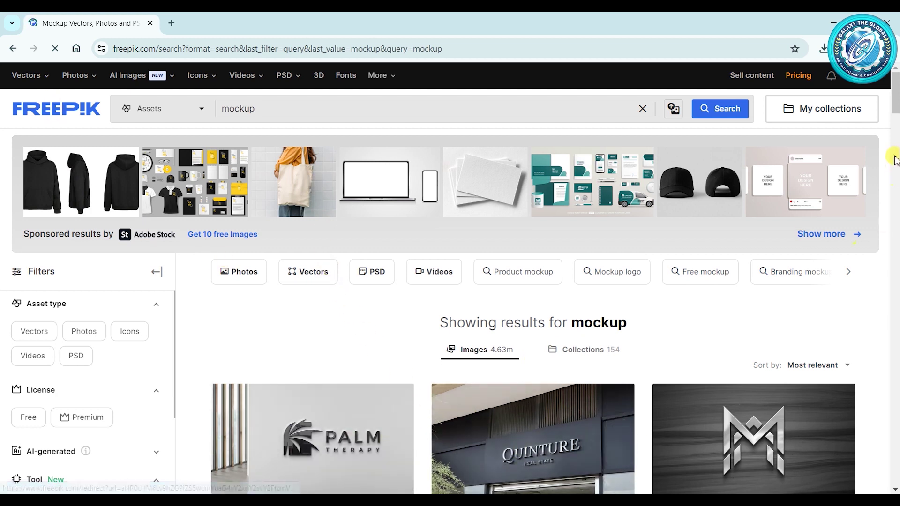
Scroll the mockup results and open the golden 3D text style effect asset
scroll(895, 159, "down", 5)
left_click_drag(895, 133, 895, 269)
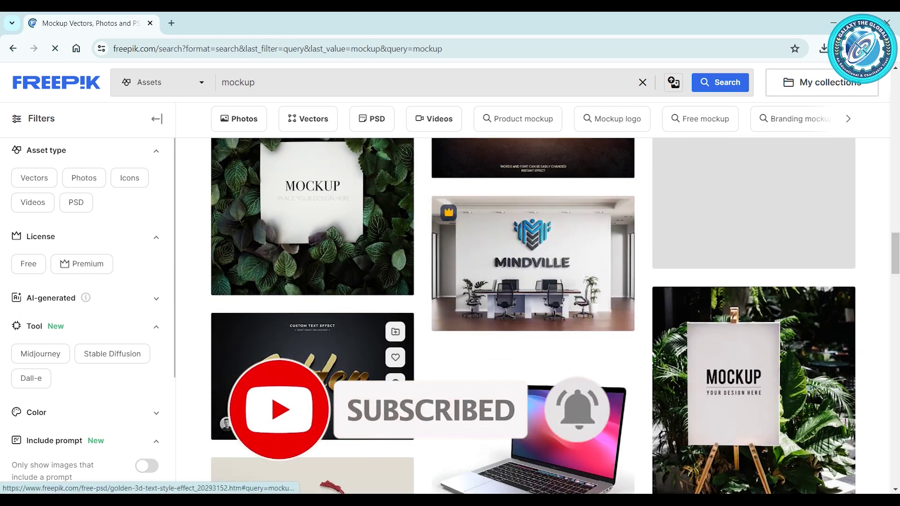
left_click(311, 377)
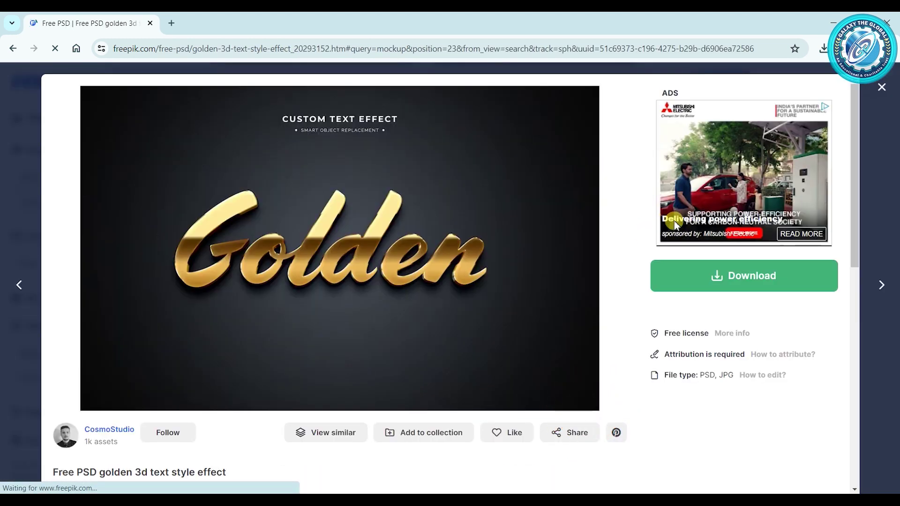
Take the free download and show golden-3d-text-style-effect.zip in the Downloads folder
left_click(733, 284)
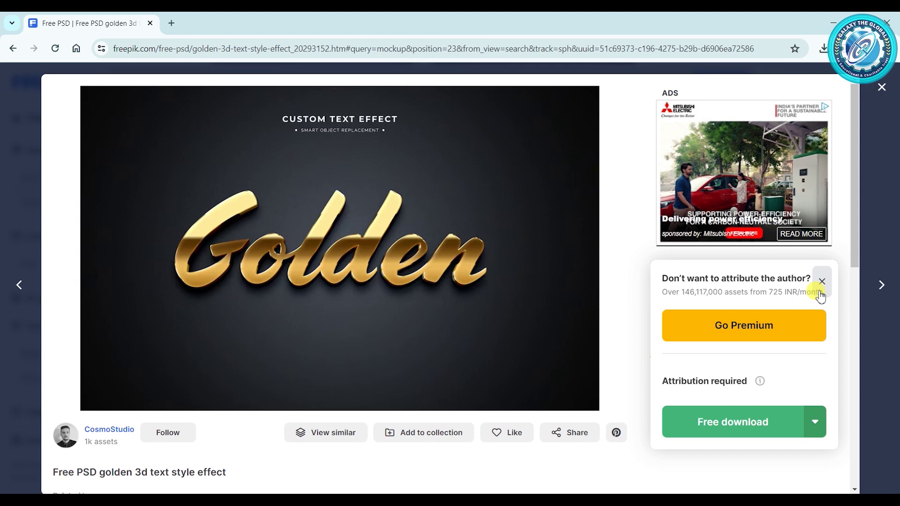
left_click(821, 282)
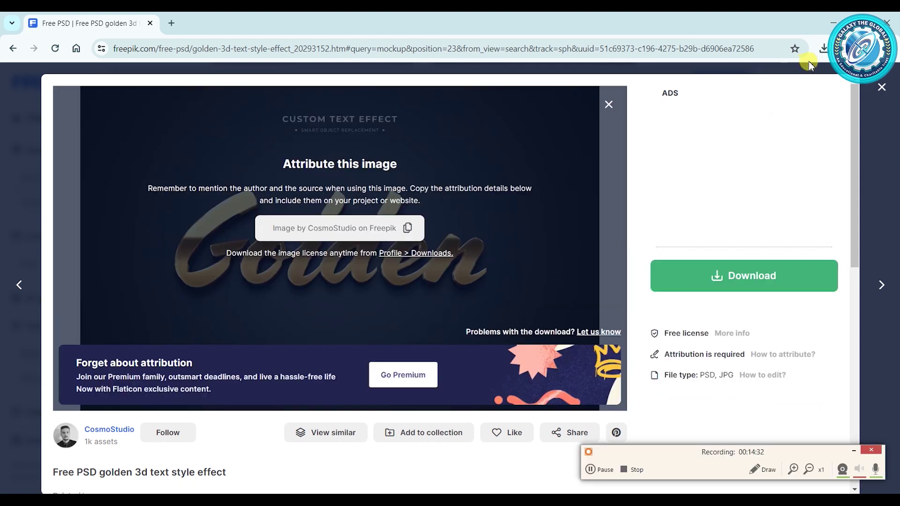
left_click(823, 49)
mouse_move(731, 103)
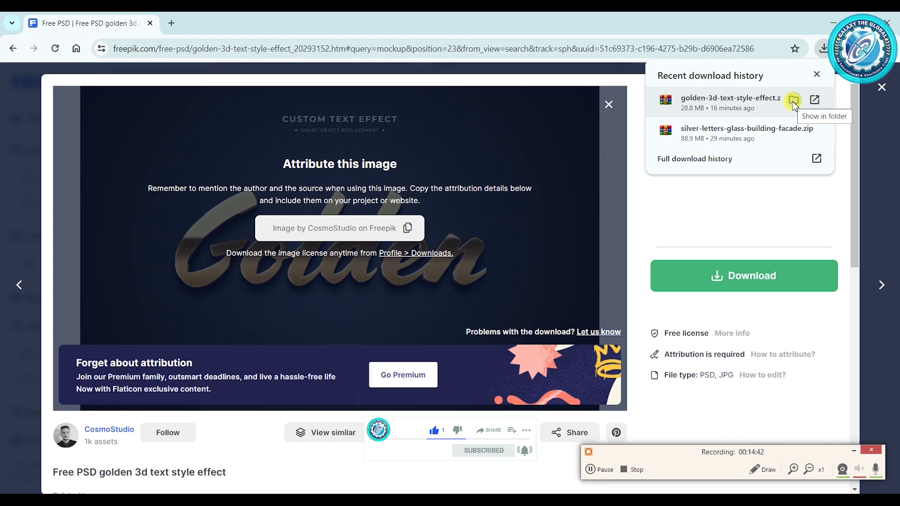
left_click(793, 100)
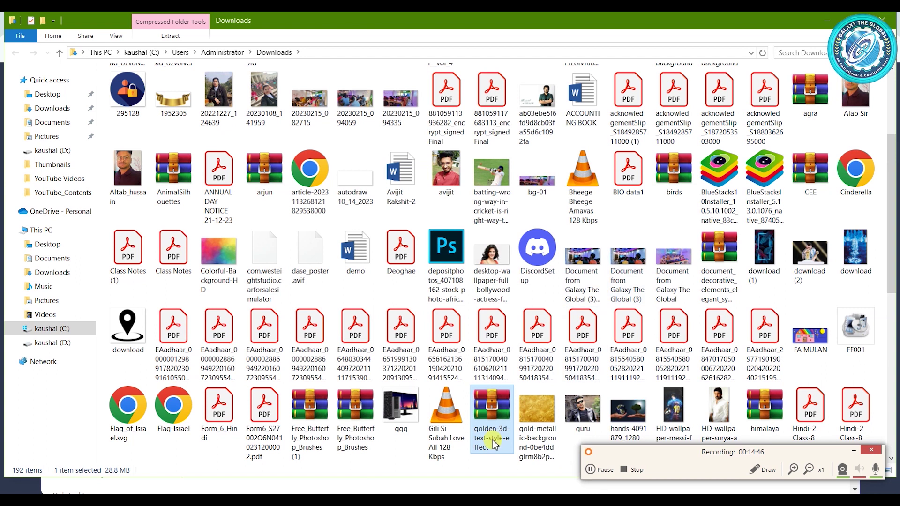
Extract the golden-3d-text-style-effect archive into its own folder in Downloads
right_click(493, 431)
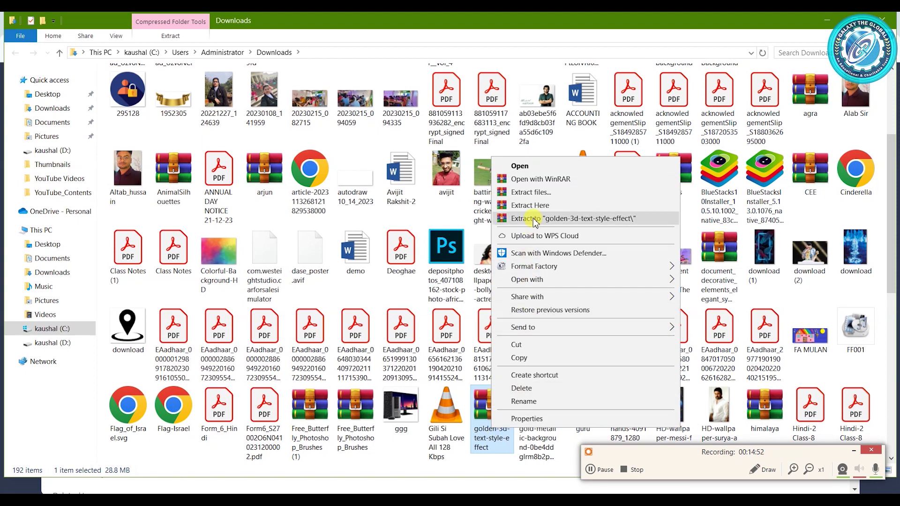
left_click(537, 193)
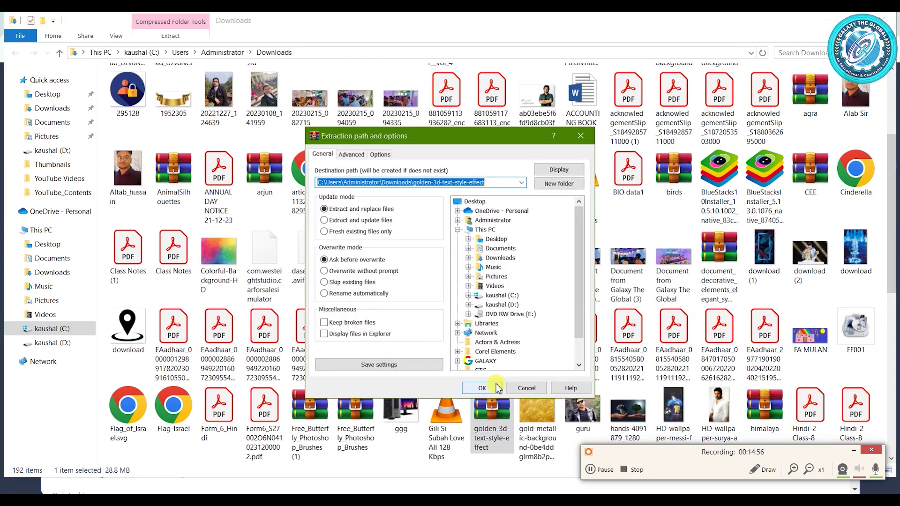
left_click(497, 388)
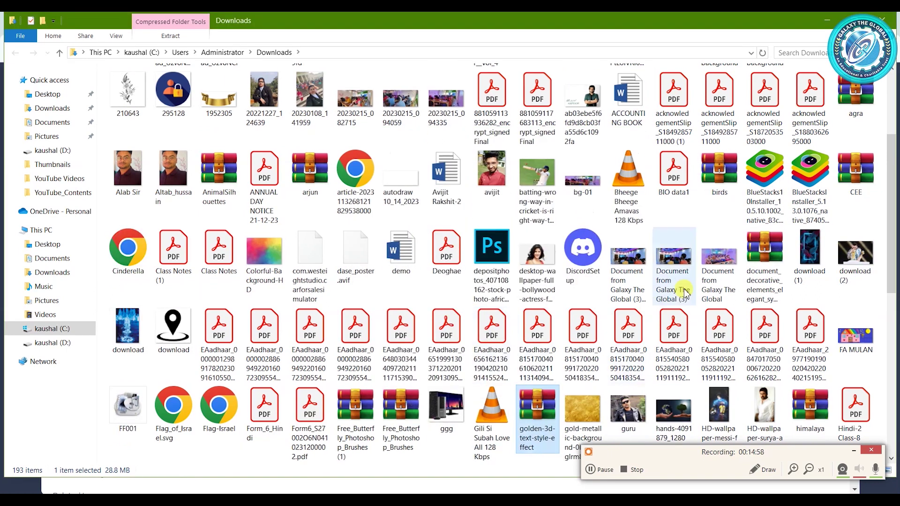
Open the extracted folder and launch Text_Effect_001.psd in Photoshop
scroll(815, 147, "up", 2)
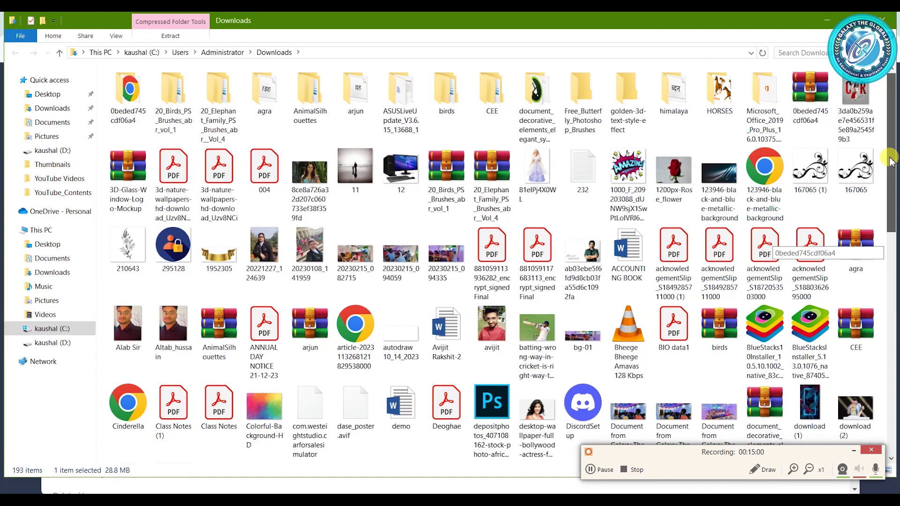
double_click(623, 106)
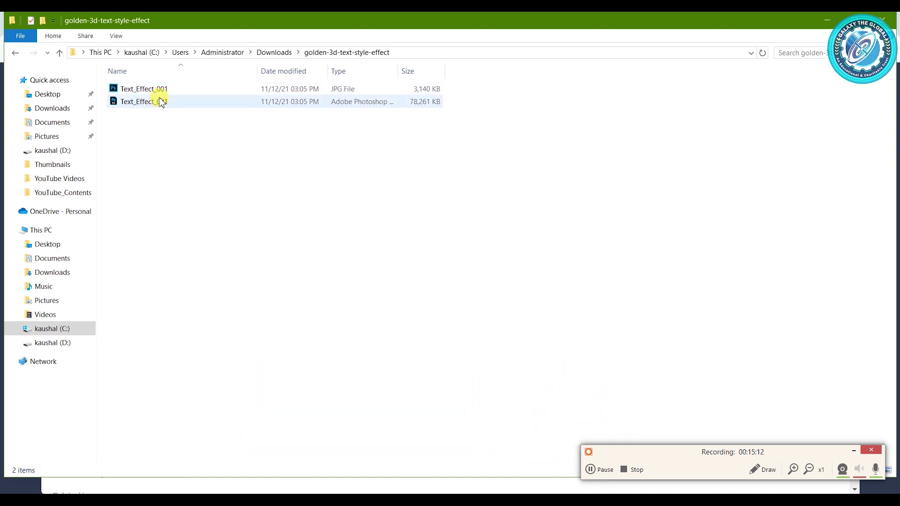
mouse_move(143, 101)
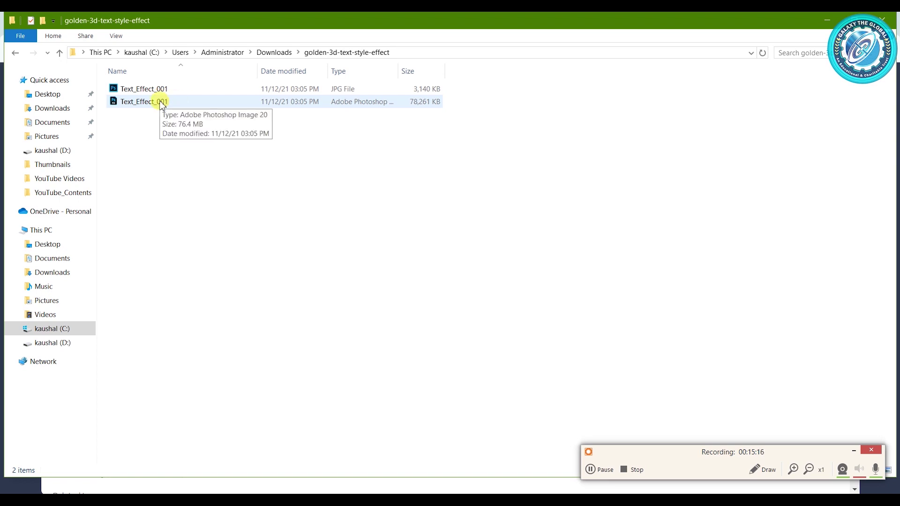
double_click(160, 102)
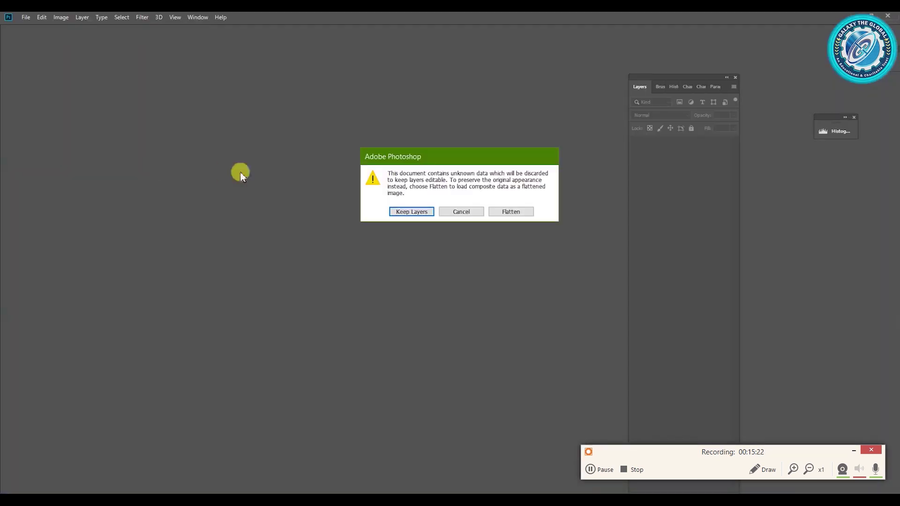
Keep the mockup's layers and open the 'Place your design here' smart object
left_click(404, 212)
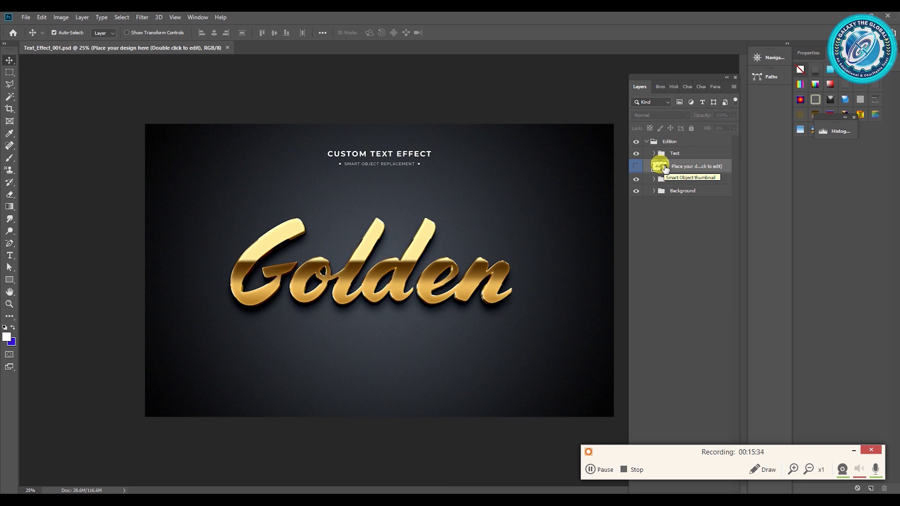
double_click(664, 168)
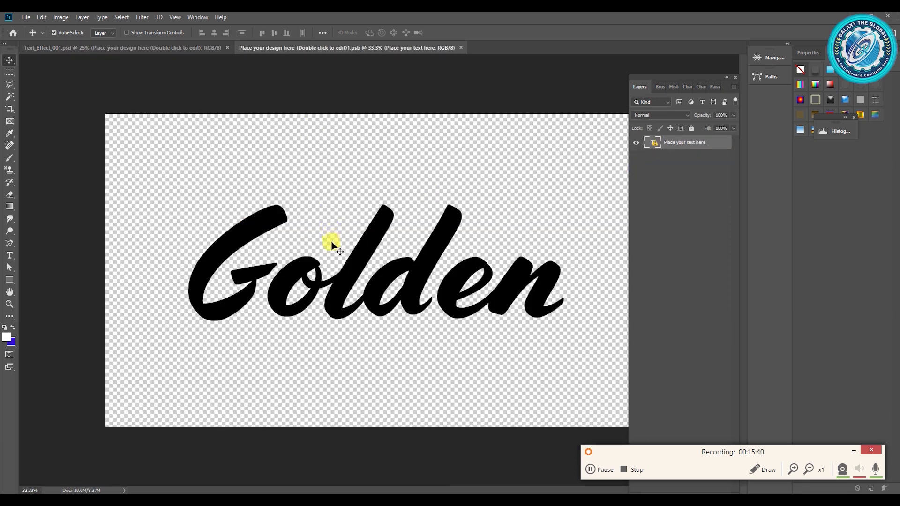
Open DOLBY.png from the Desktop as a separate Photoshop document
left_click(26, 18)
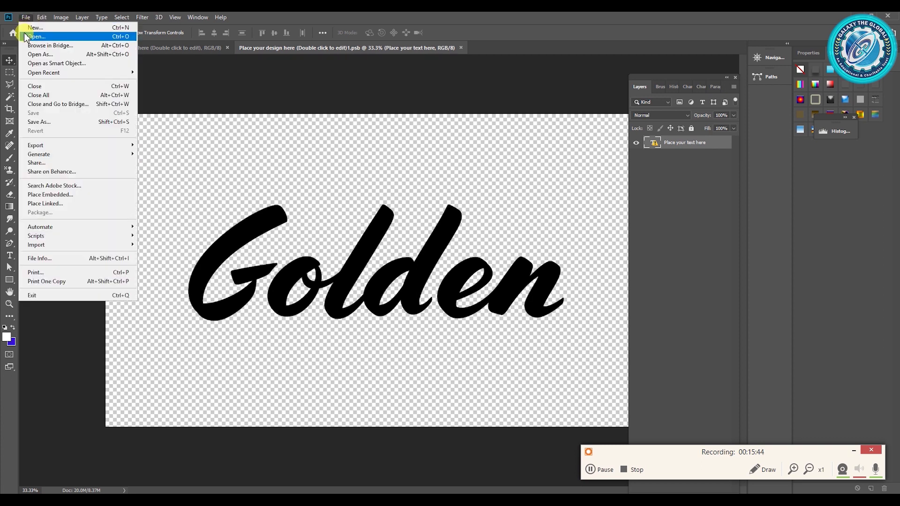
left_click(28, 36)
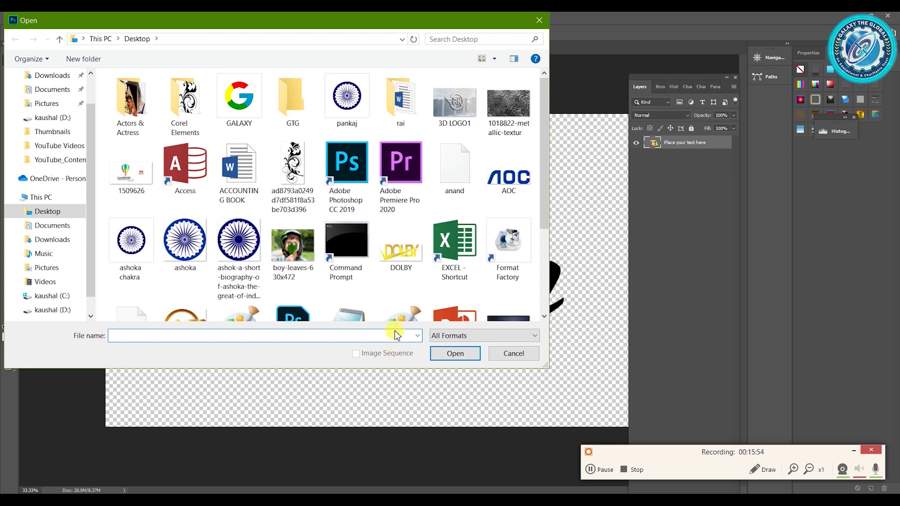
left_click(398, 255)
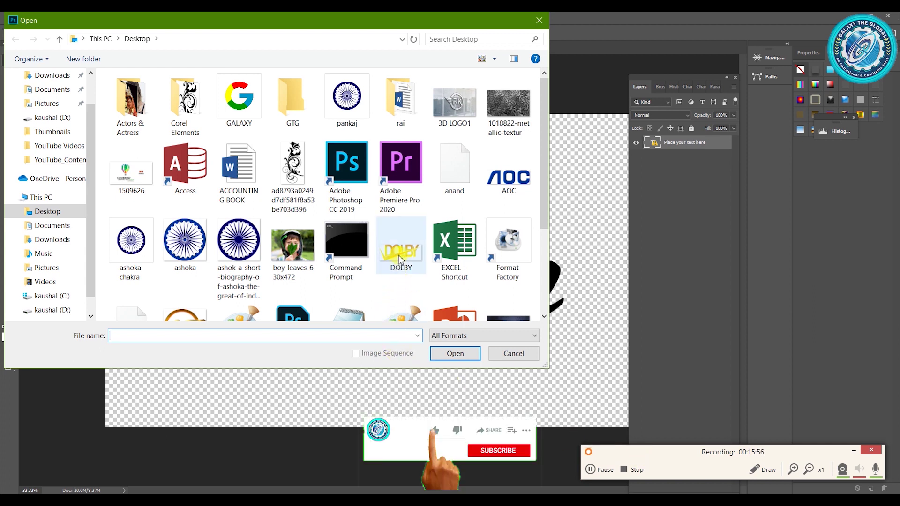
left_click(455, 355)
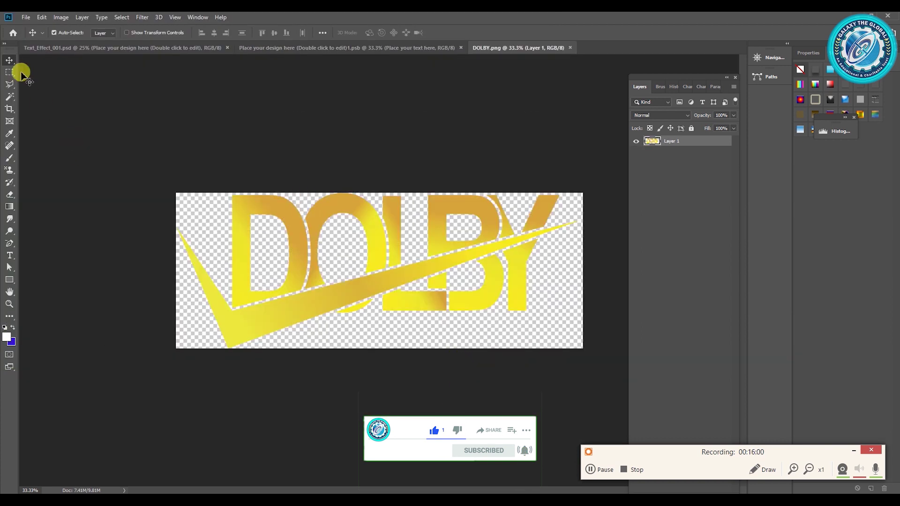
Place the DOLBY logo into the smart object and hide the Golden text layer
left_click_drag(291, 213, 378, 53)
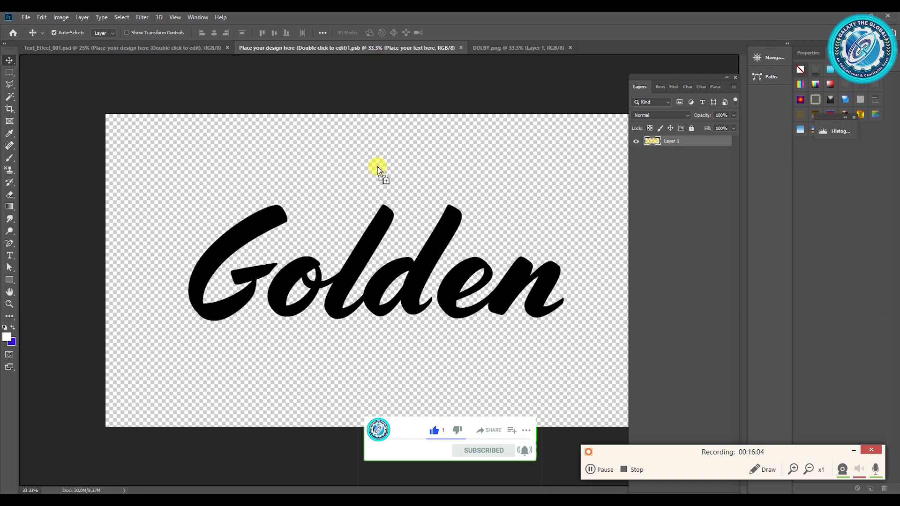
left_click_drag(378, 53, 374, 231)
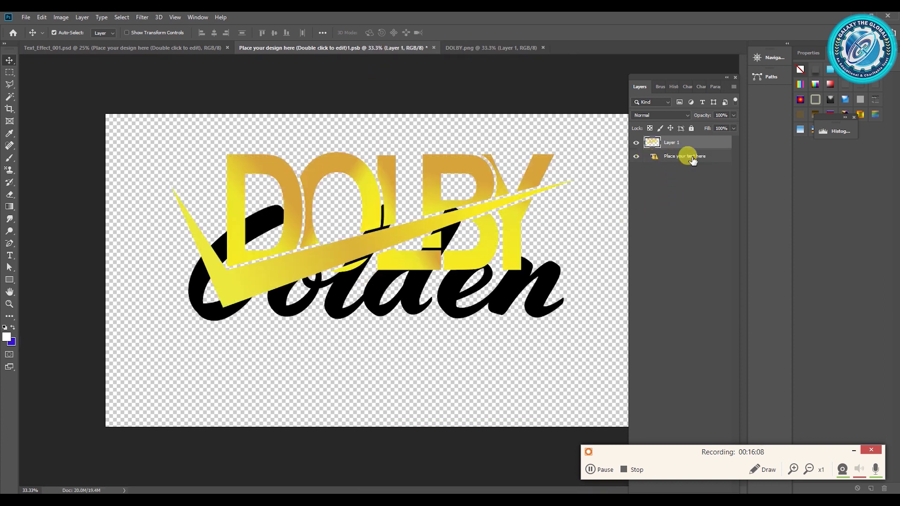
left_click(636, 157)
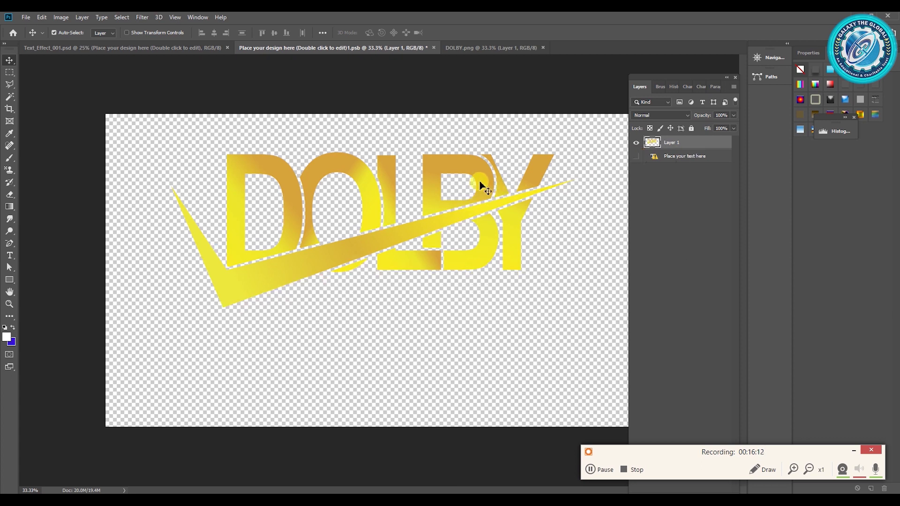
left_click_drag(470, 198, 461, 229)
Scale the DOLBY logo to about 112% and reposition it on the canvas
key("ctrl+t")
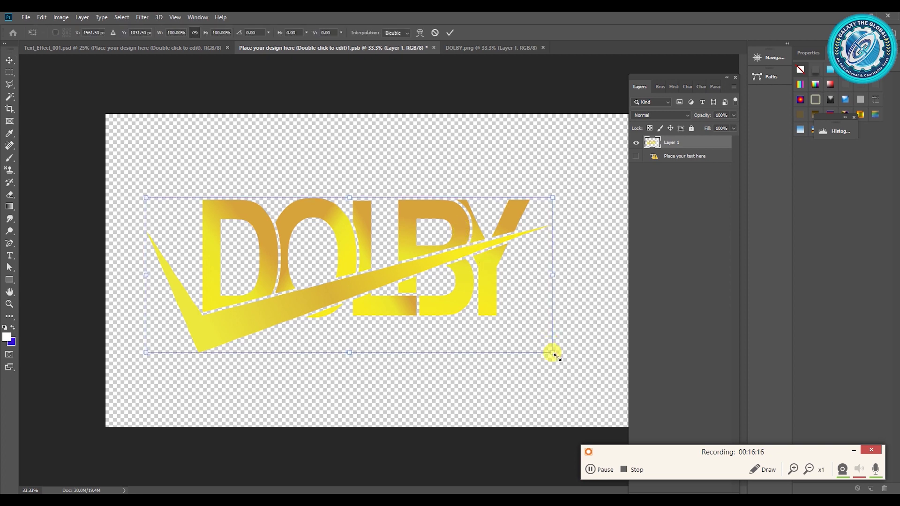
left_click_drag(554, 355, 602, 371)
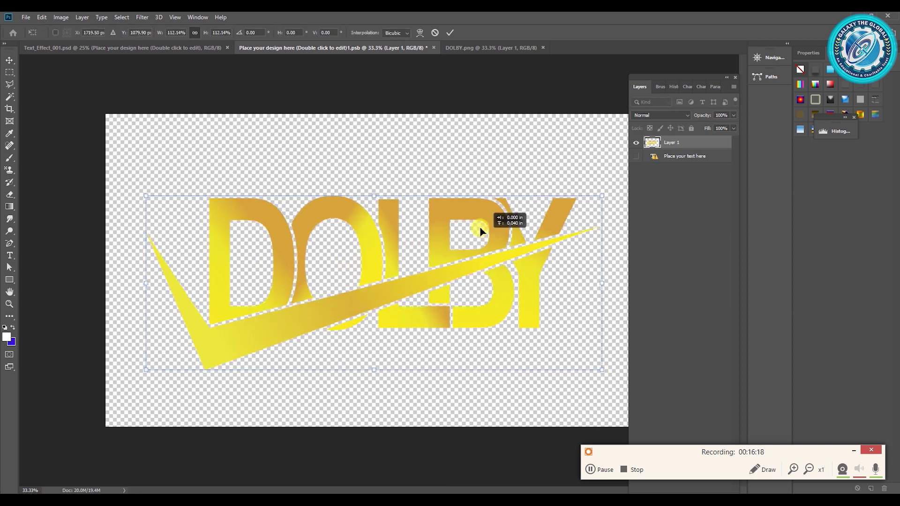
left_click_drag(486, 240, 479, 227)
key("Return")
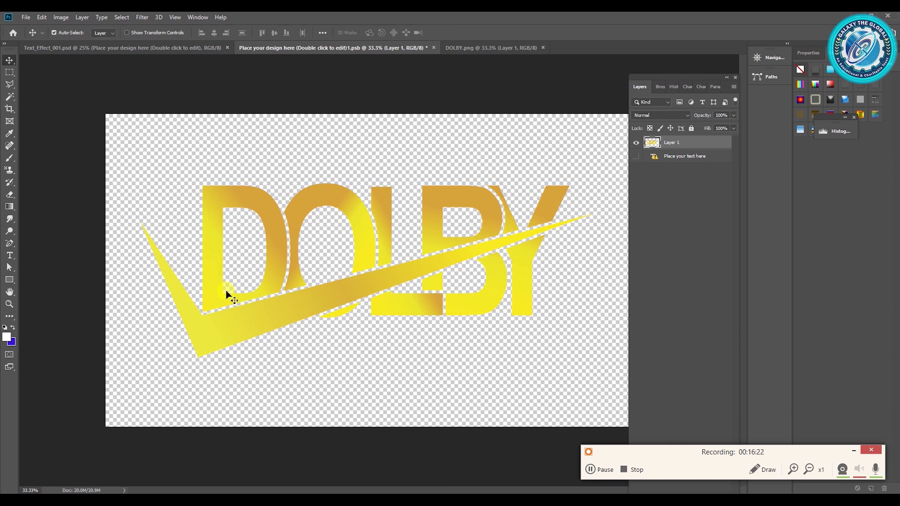
Save the smart object and view the Text_Effect_001 mockup rendering DOLBY in gold
key("ctrl+s")
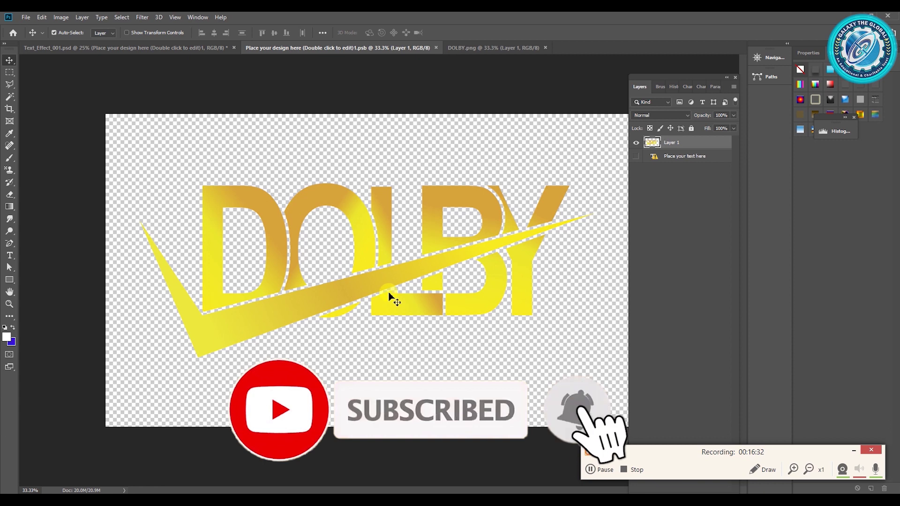
left_click(160, 49)
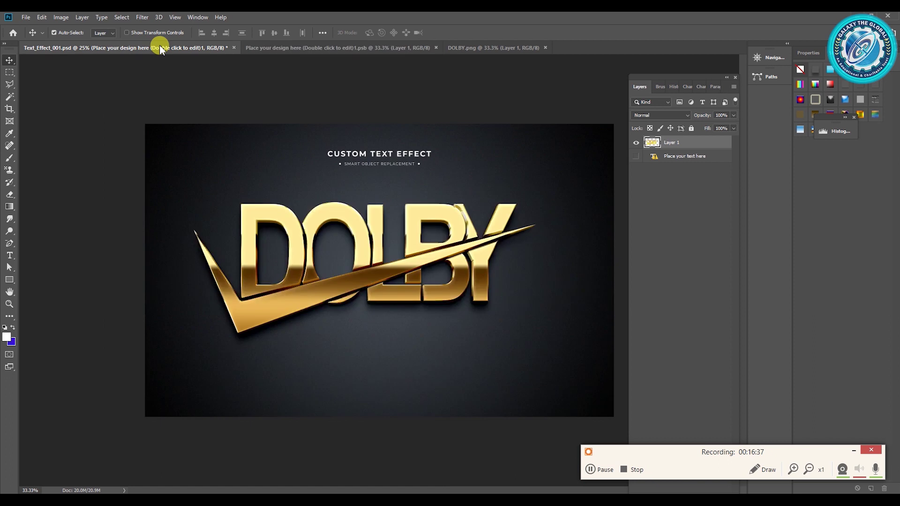
left_click(238, 214)
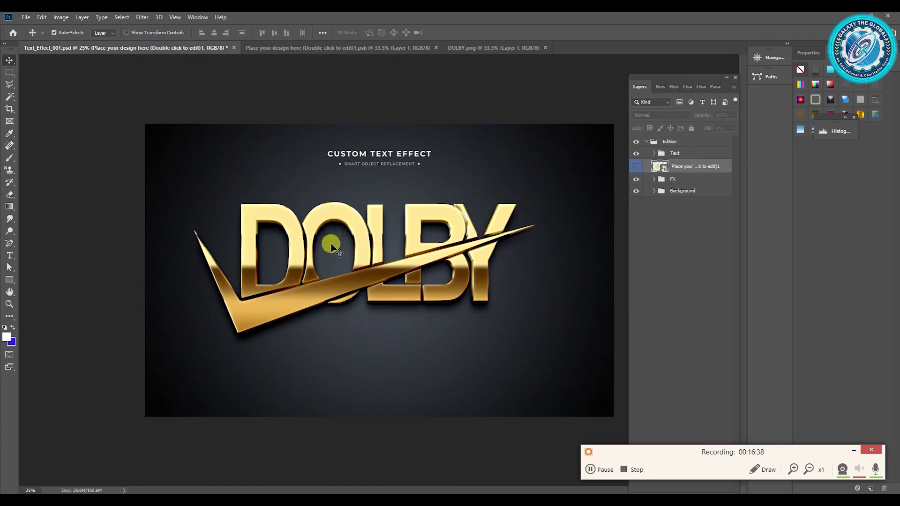